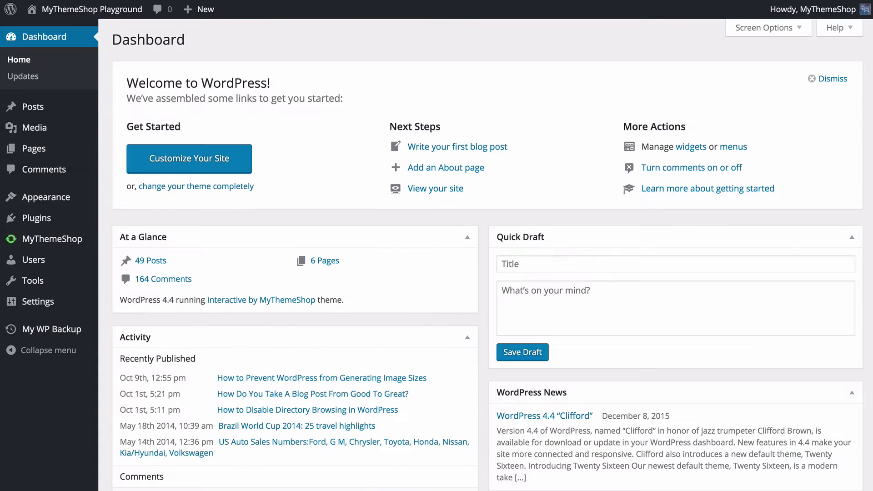
- Search the plugin directory for 'my wp translate', then install and activate My WP Translate
mouse_move(68, 222)
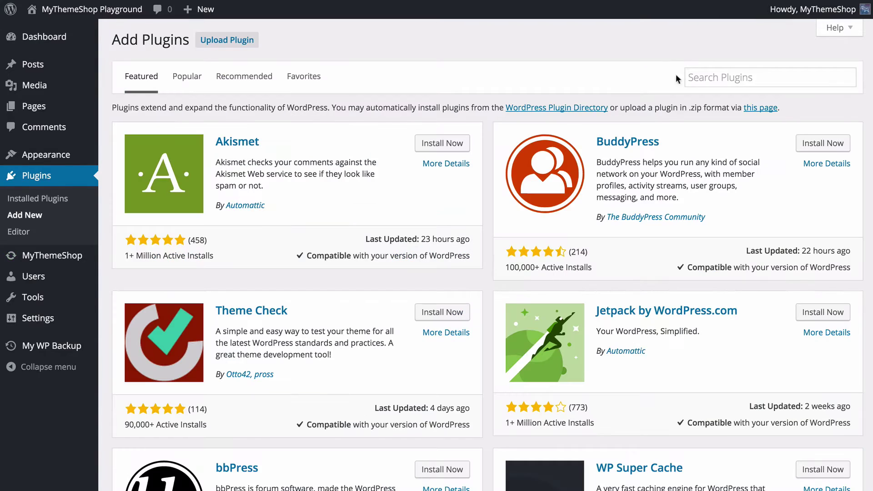
click(717, 78)
text(my )
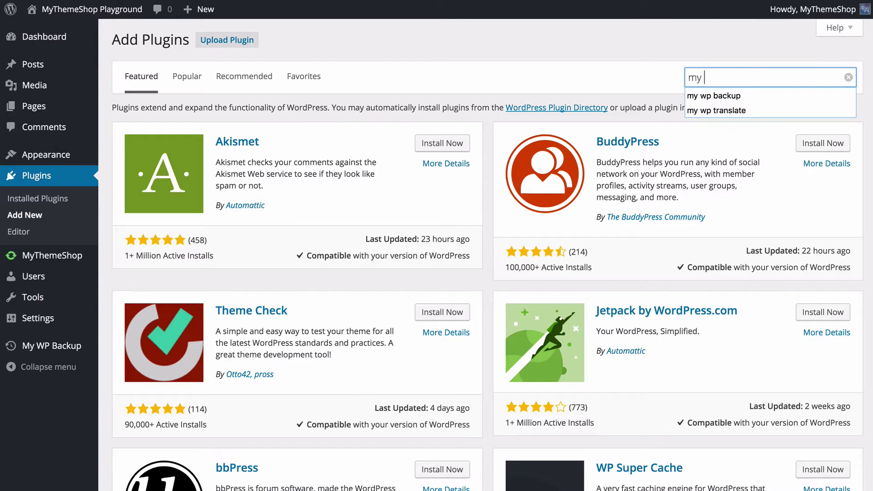
text(wp translate)
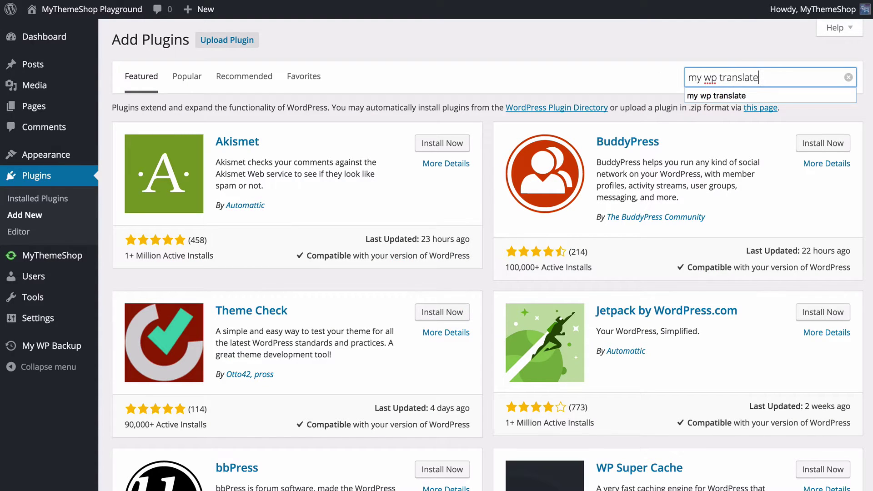
key(Return)
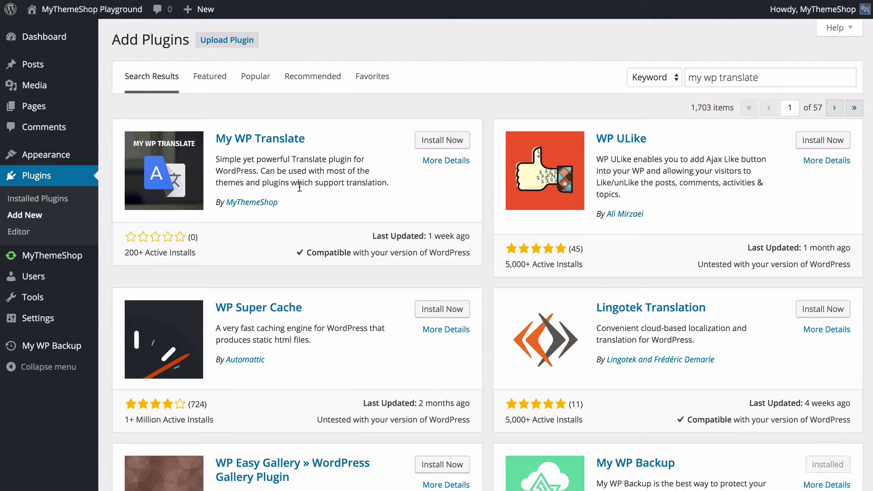
click(425, 146)
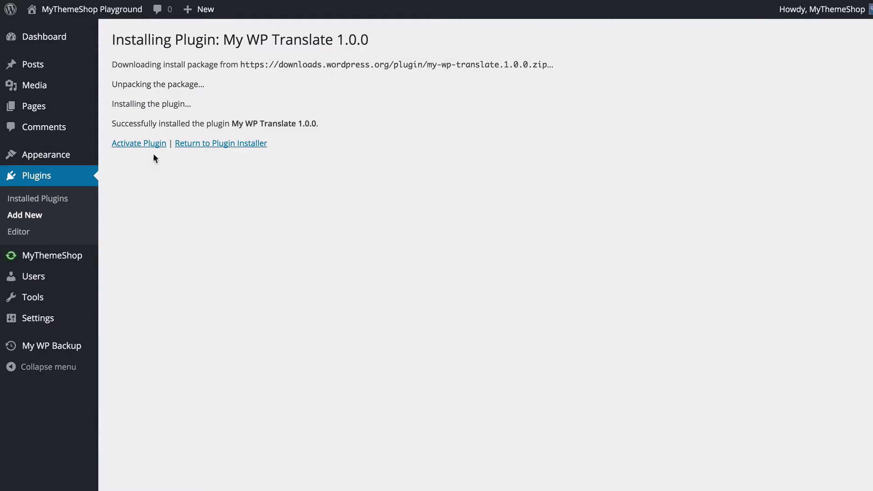
click(152, 144)
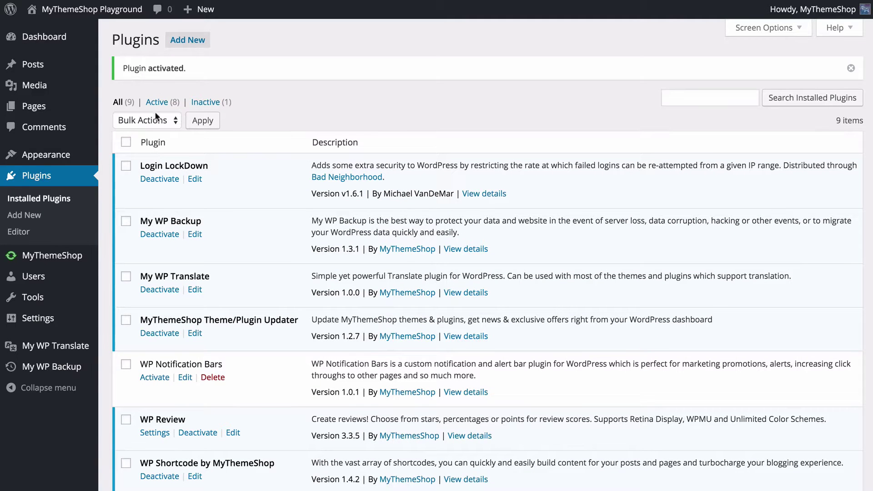
- Open the My WP Translate settings and select the Interactive by MyThemeShop theme tab
click(49, 350)
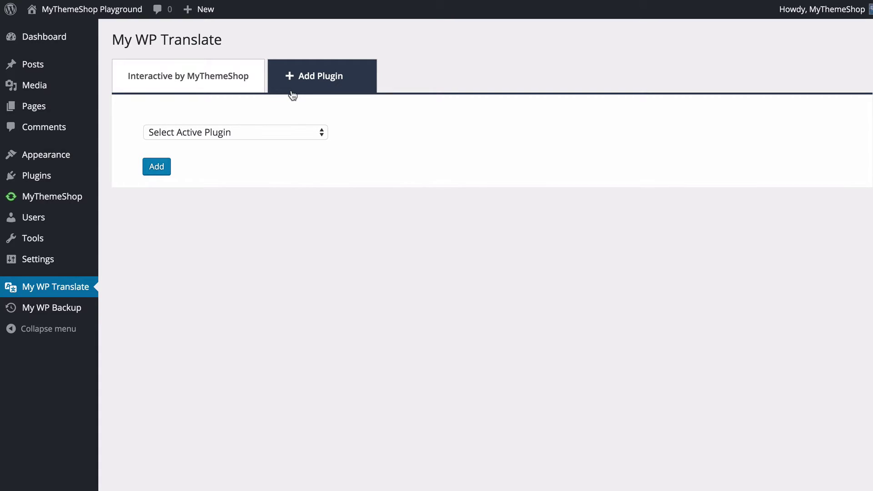
click(243, 90)
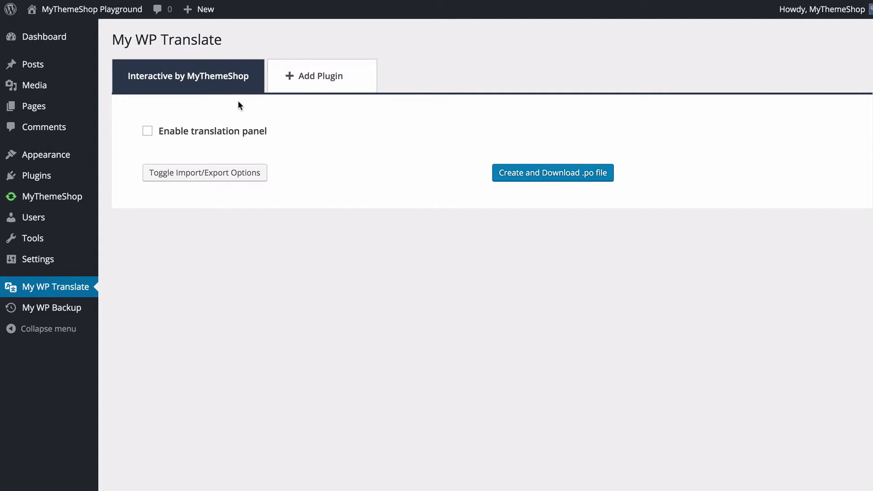
- Enable the translation panel and set Strings Per Page to 100
click(230, 138)
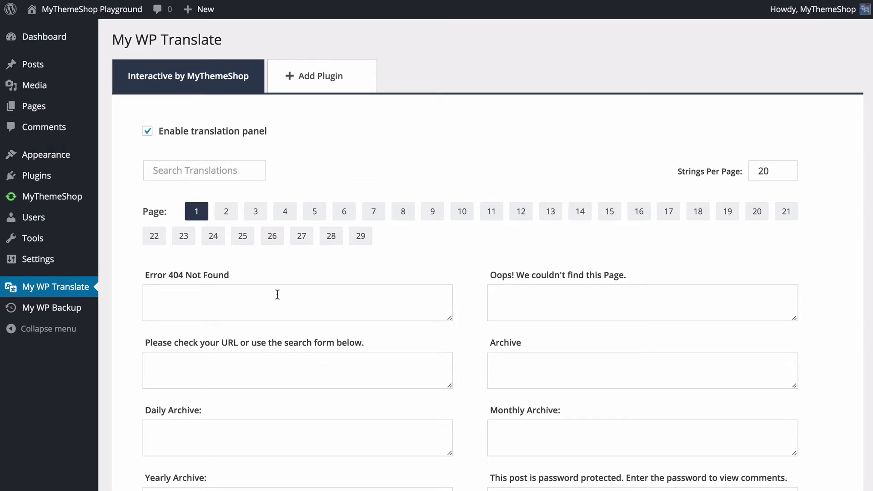
double_click(763, 171)
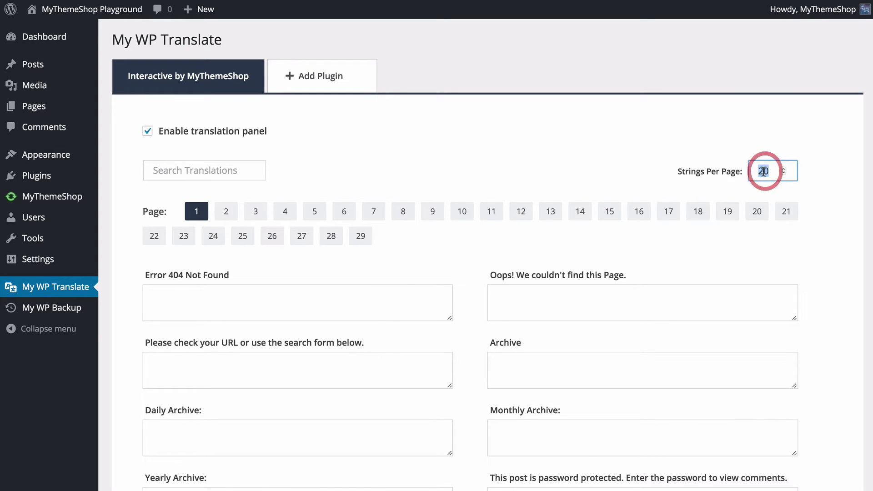
text(100)
click(738, 145)
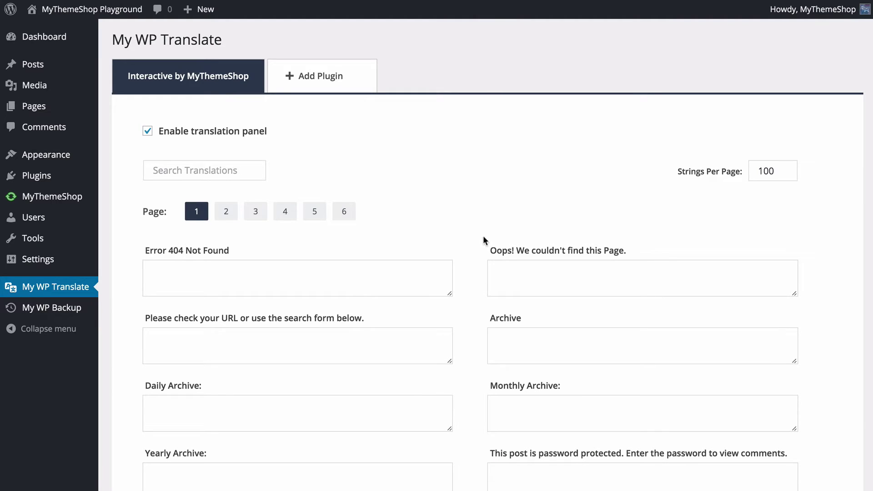
- Page through the strings, then translate 'Error 404 Not Found' as 'Erreur 404 Introuvable'
click(227, 218)
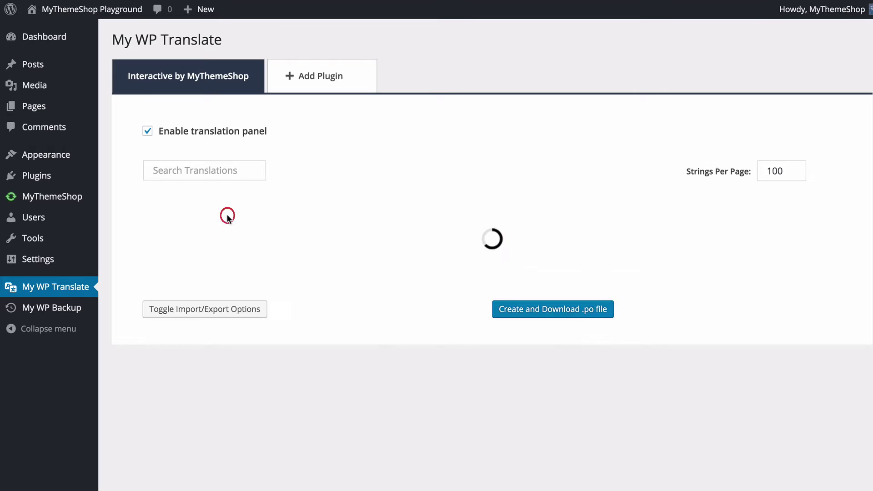
click(256, 212)
click(196, 213)
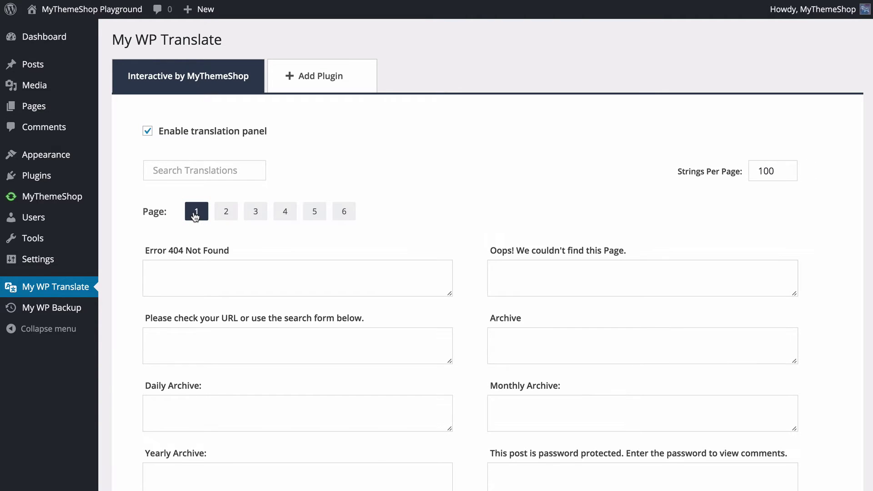
click(209, 278)
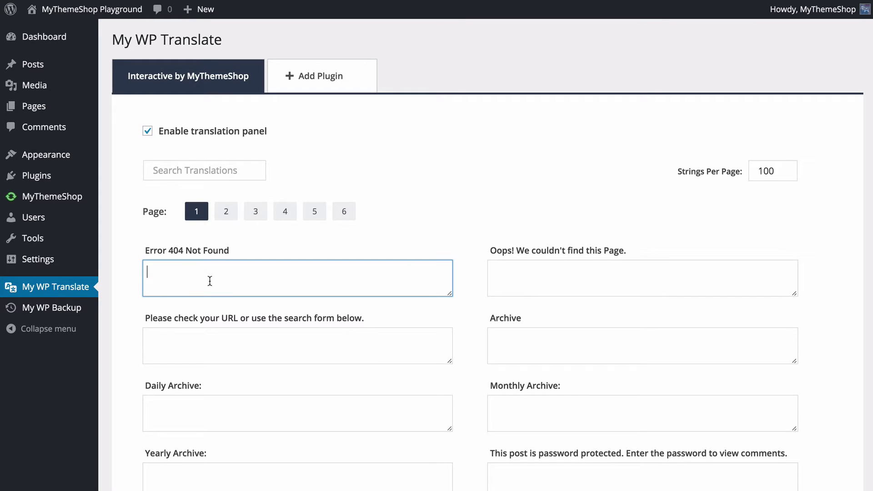
text(Erreur 404 Introuvable)
click(134, 286)
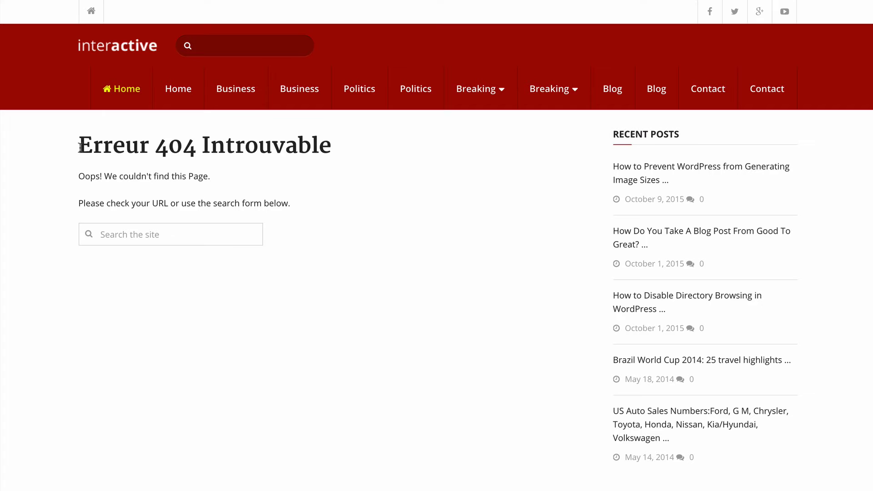
- Highlight the translated 'Erreur 404 Introuvable' heading on the site's 404 page
drag(80, 147, 327, 142)
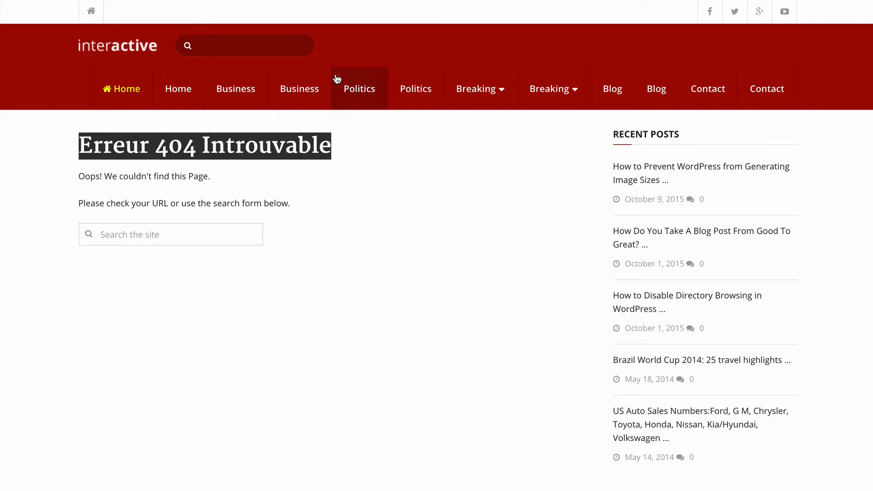
- Filter strings by 'oops' and translate it as 'Oops! Nous ne pouvions pas trouver cette page.'
click(312, 214)
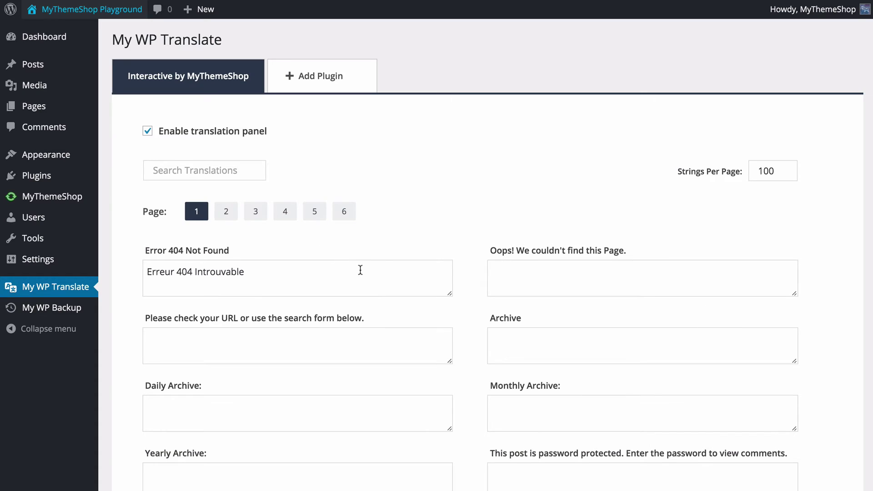
click(582, 278)
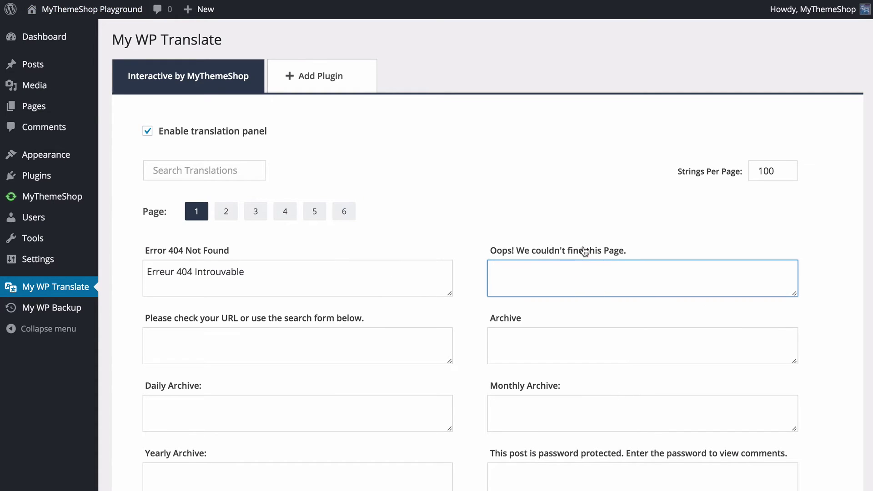
click(506, 191)
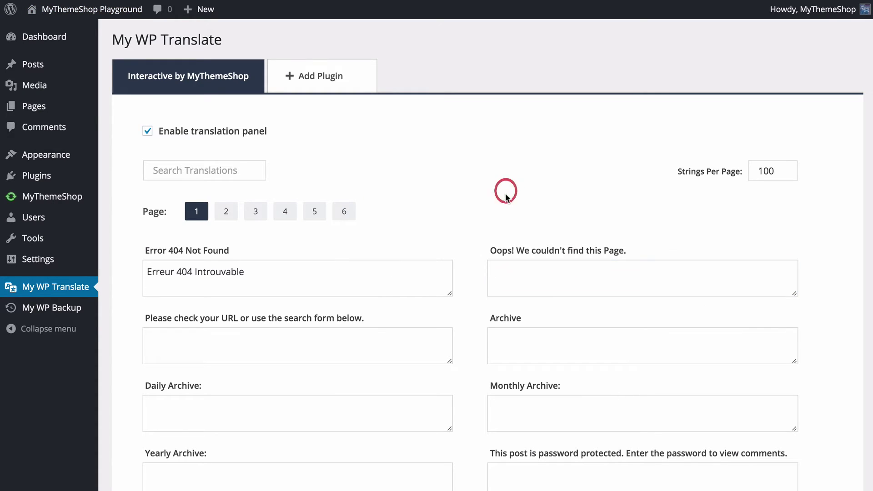
click(211, 175)
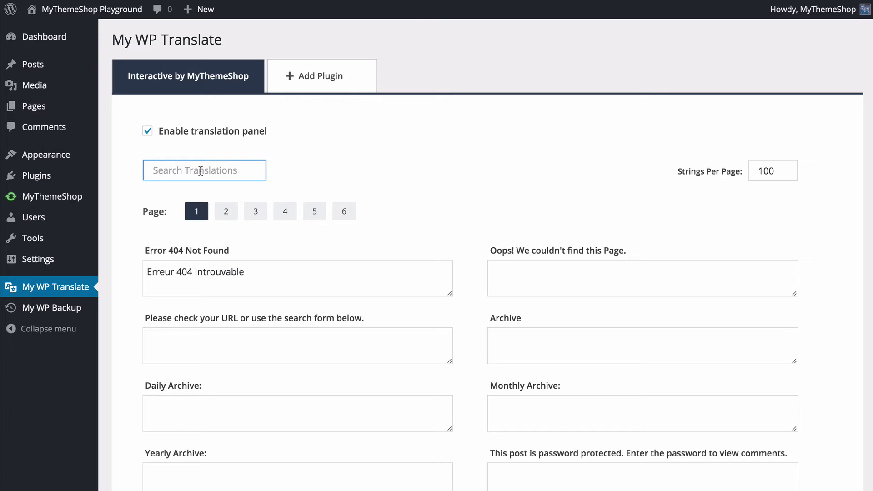
text(oops)
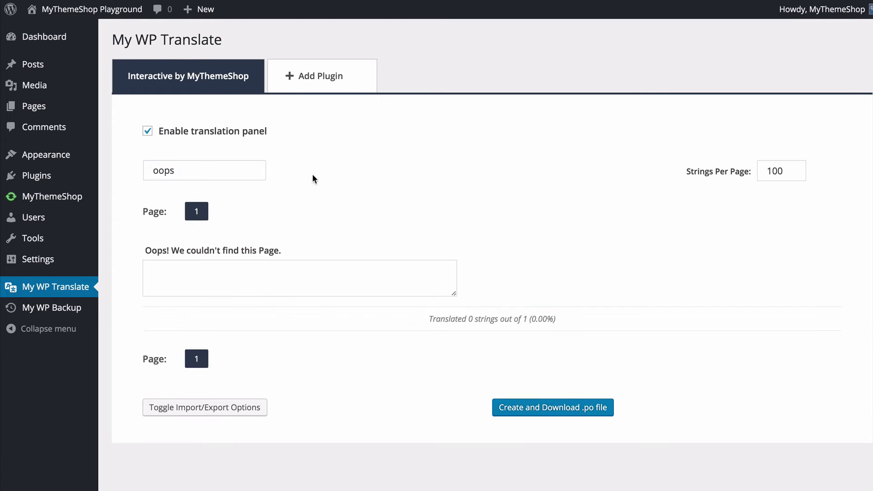
click(217, 269)
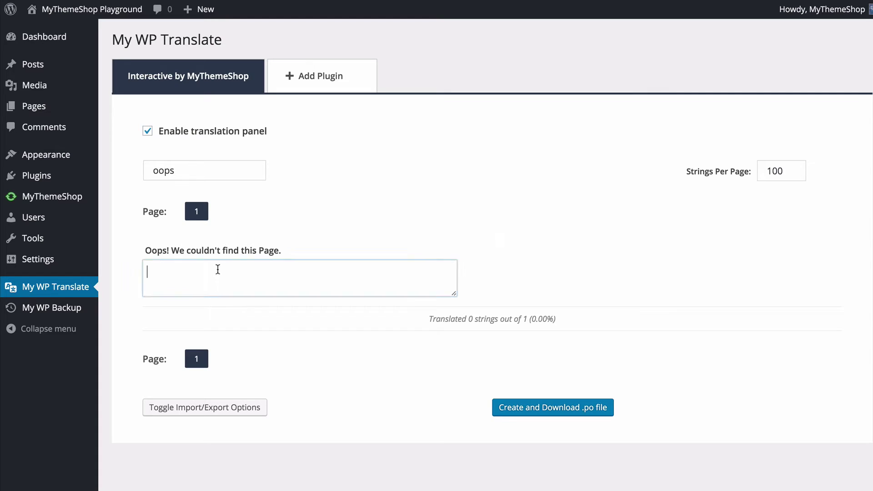
text(Oops! Nous ne pouvions pas trouver cette page.)
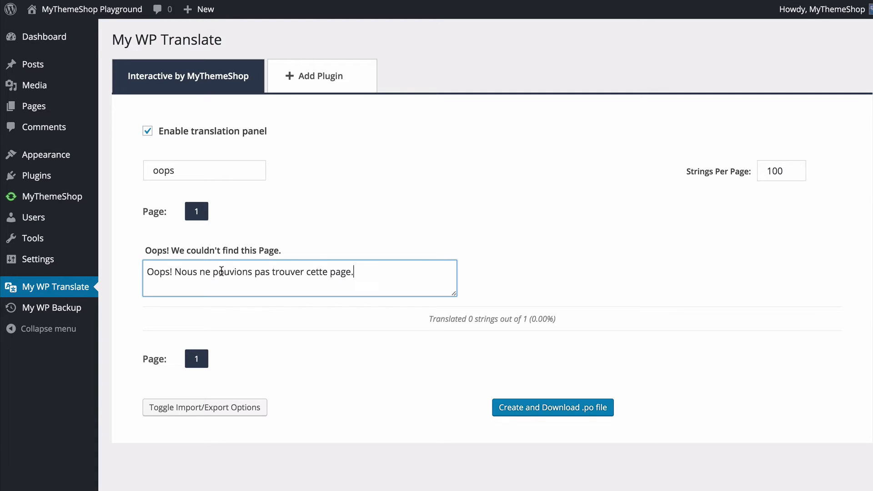
click(325, 238)
- Clear the 'oops' search so the full string list shows again
click(204, 177)
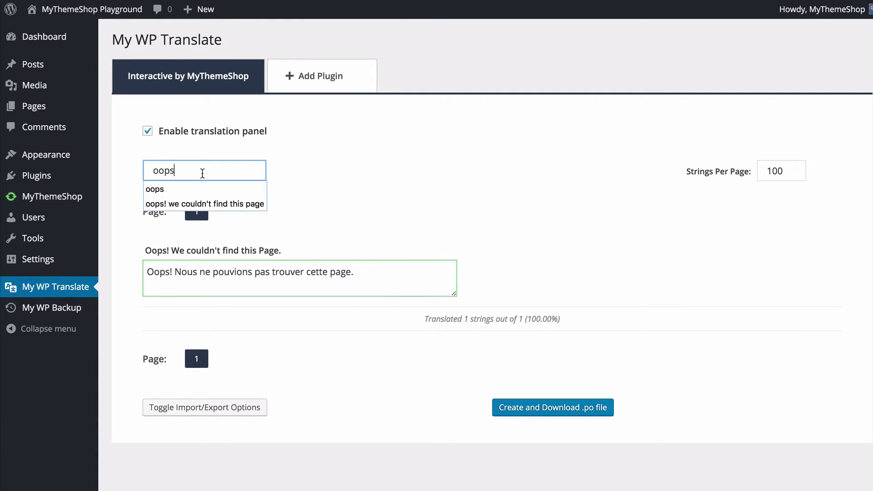
key(BackSpace)
key(BackSpace)
key(BackSpace)
key(BackSpace)
click(404, 200)
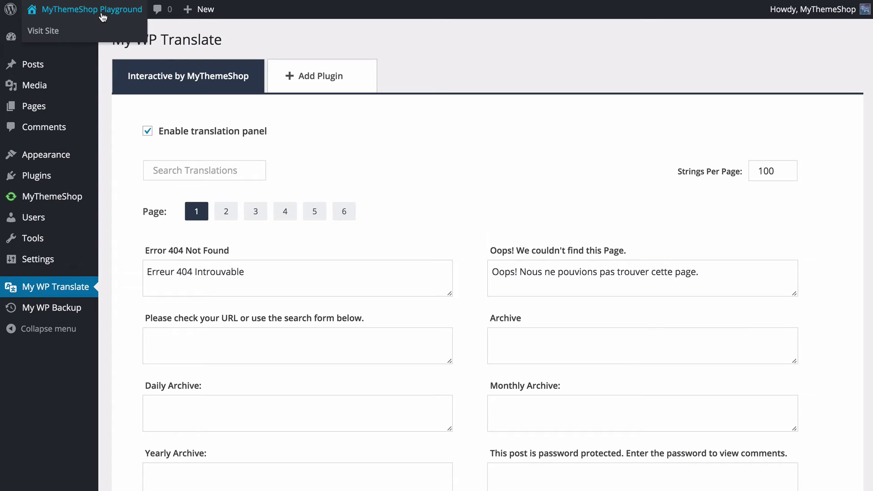
click(50, 25)
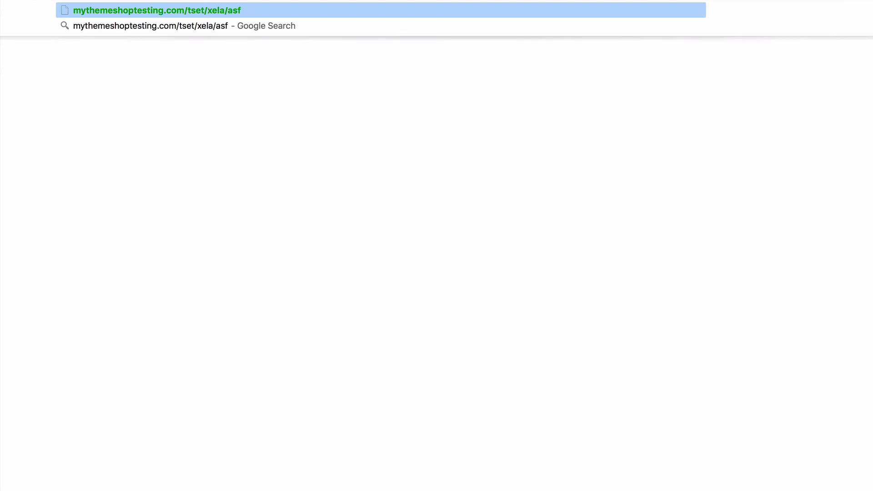
key(Return)
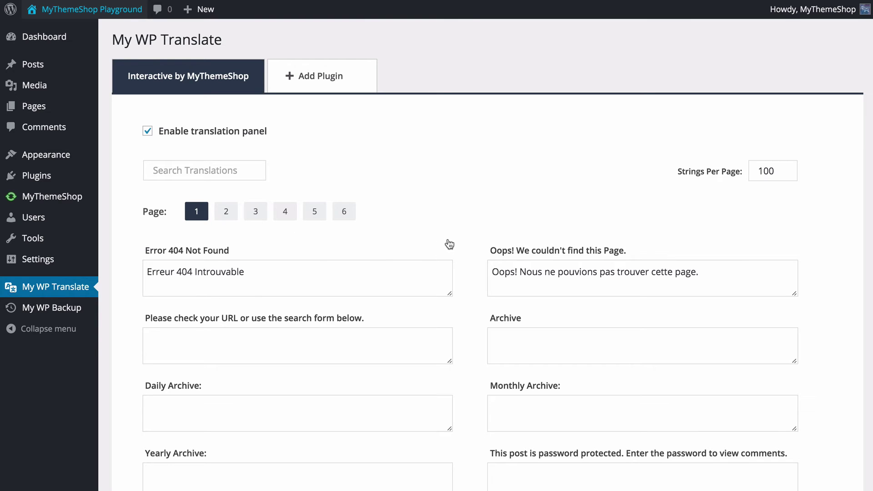
- Scroll down to the bottom of the first page of translation strings
scroll(449, 241, down, 10)
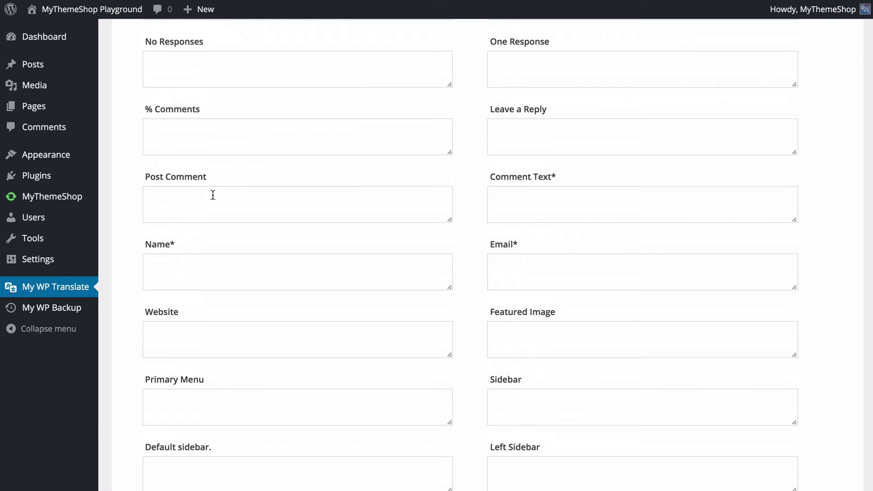
scroll(337, 275, down, 20)
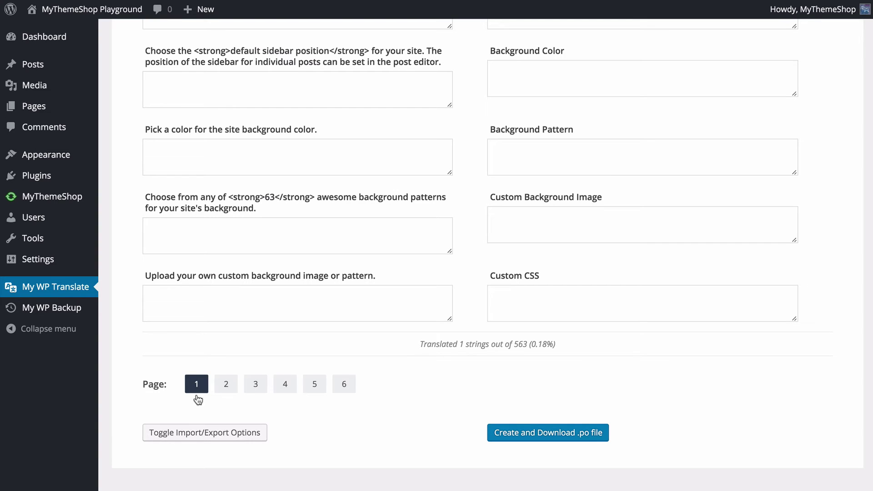
- Toggle Import/Export Options, view the exported translation code, then return to the empty import box
click(201, 435)
scroll(156, 348, down, 3)
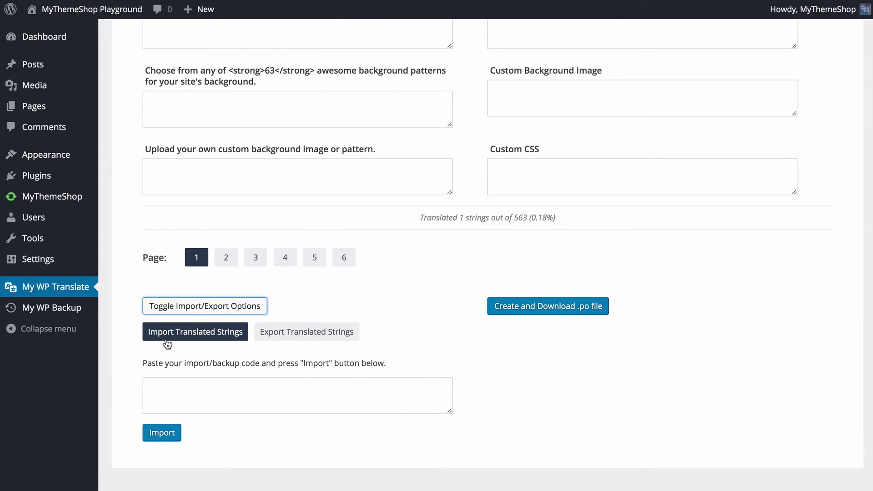
click(278, 339)
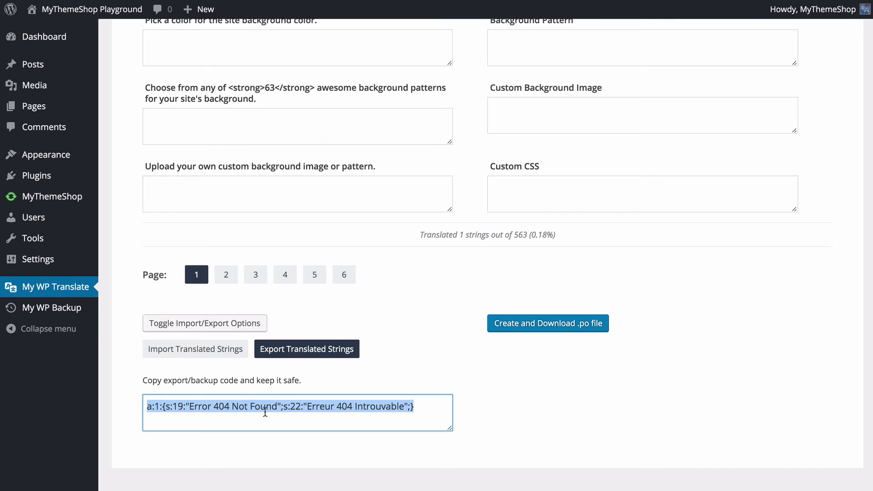
click(229, 353)
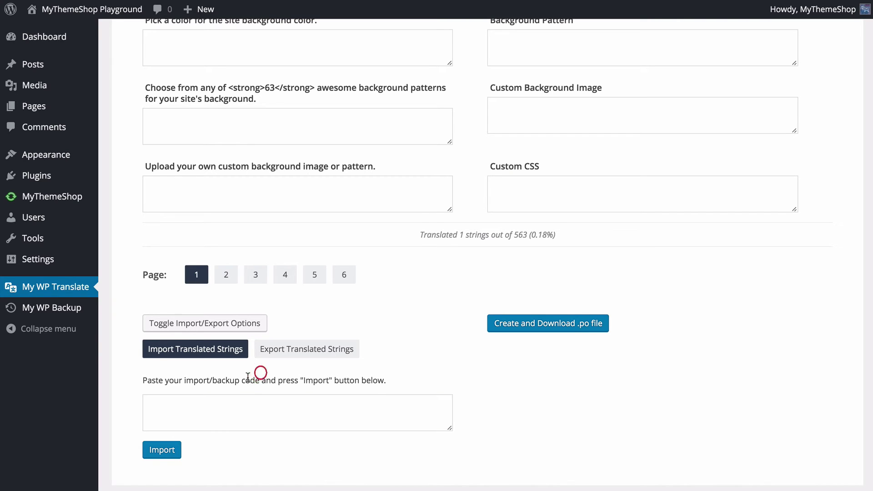
click(270, 354)
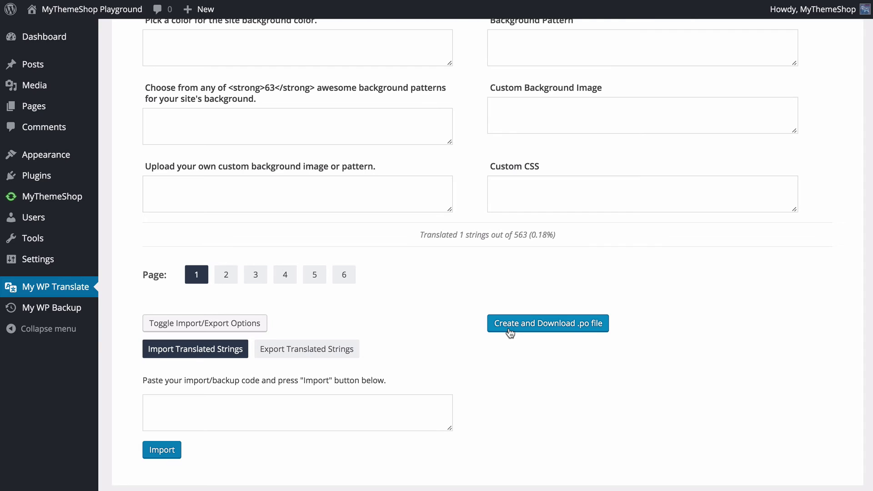
scroll(503, 323, up, 15)
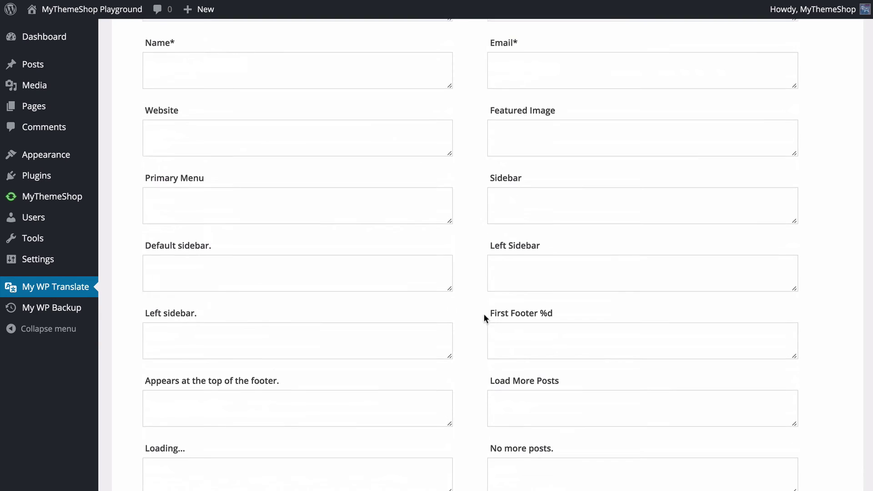
- Under Add Plugin, pick WP Review from the Select Active Plugin dropdown and add it
scroll(484, 313, up, 5)
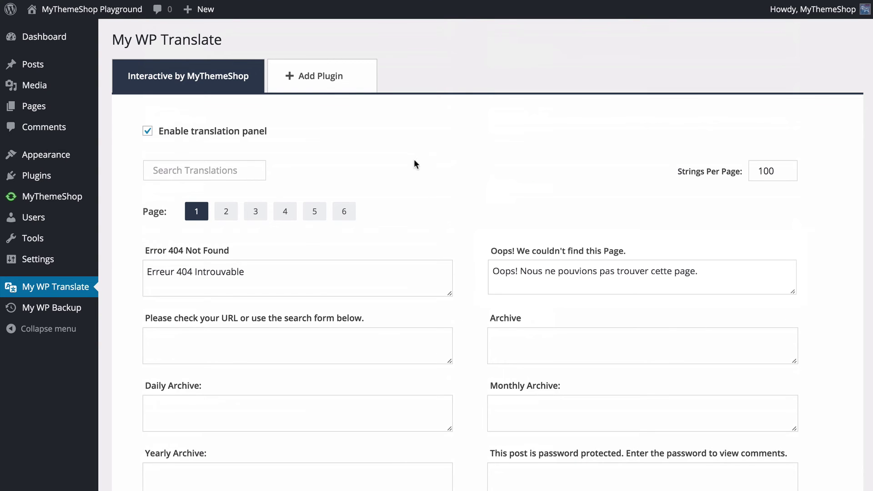
click(339, 93)
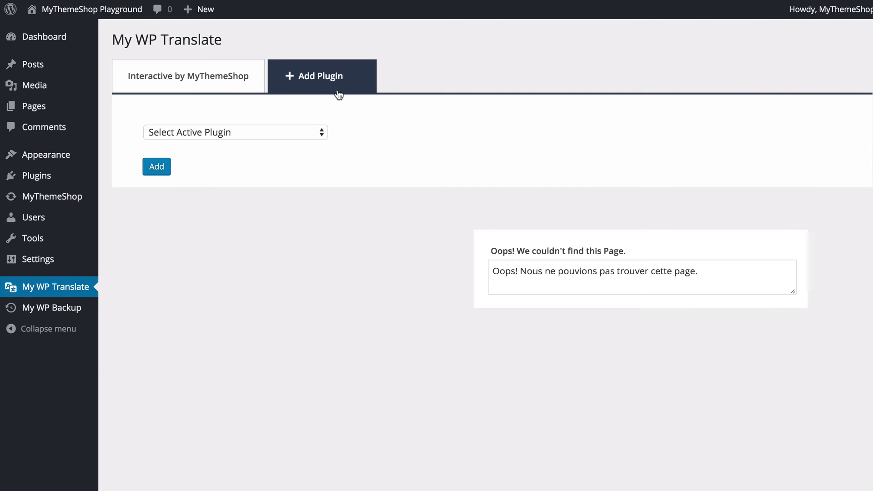
click(315, 133)
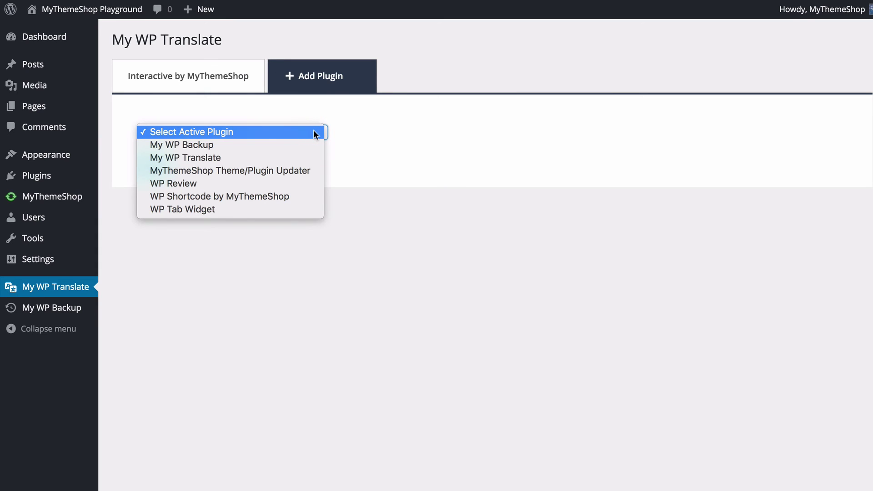
click(311, 183)
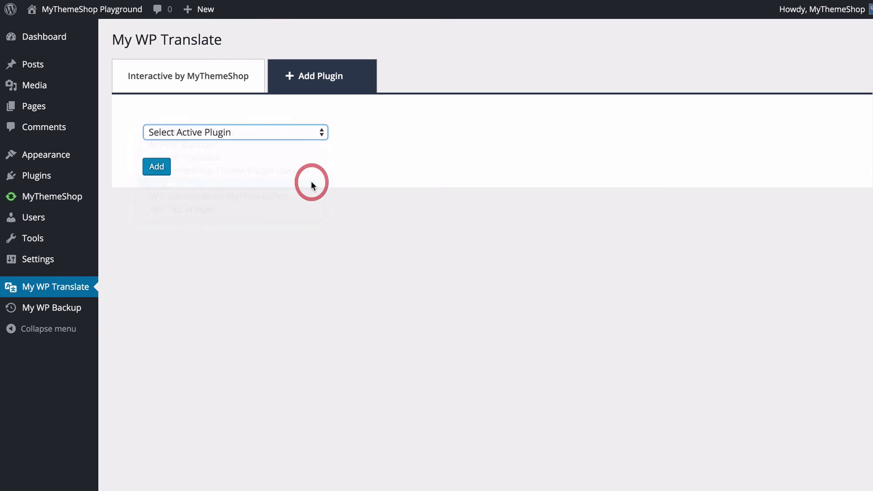
click(157, 169)
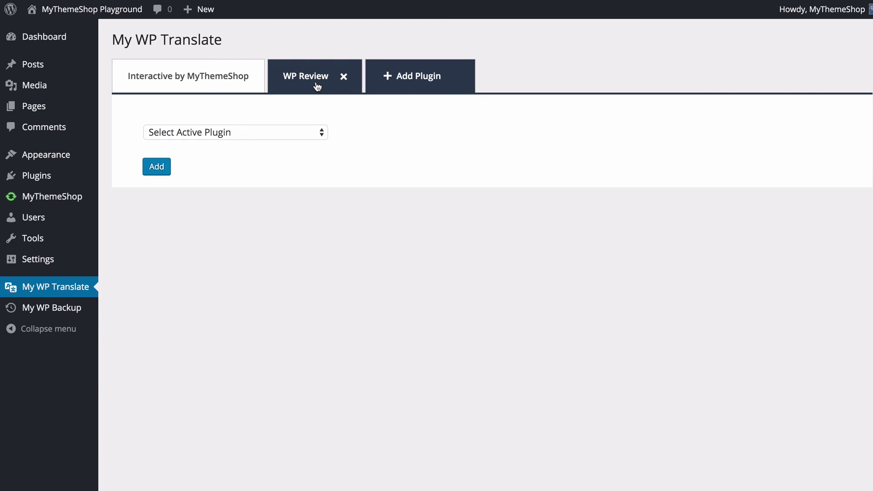
- Open the WP Review tab, enable its translation panel, and browse fields like Audio and Visual
click(317, 83)
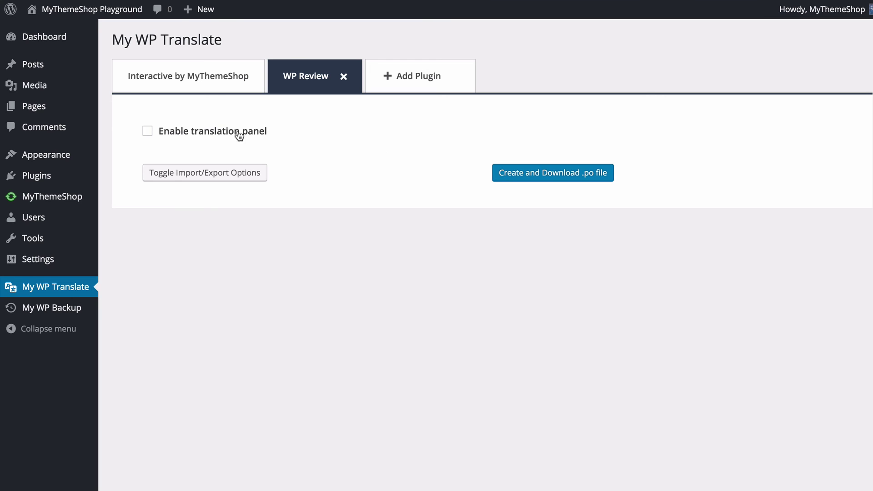
click(235, 131)
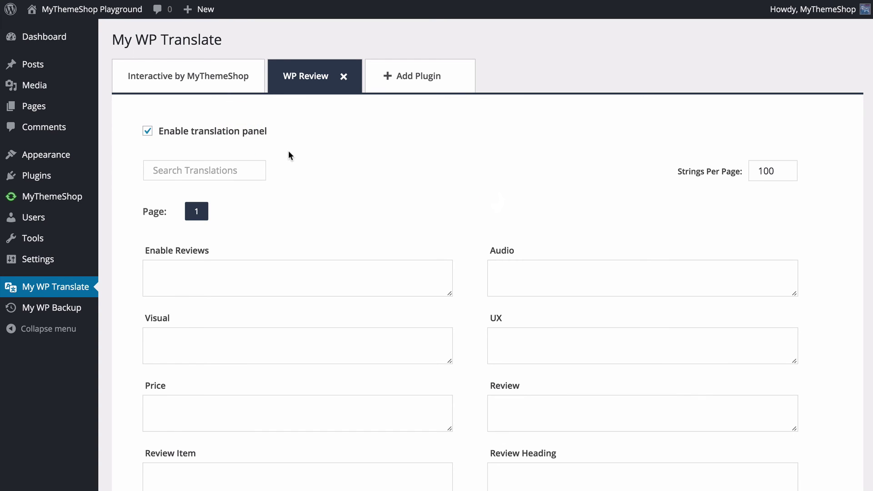
scroll(291, 153, down, 1)
click(361, 256)
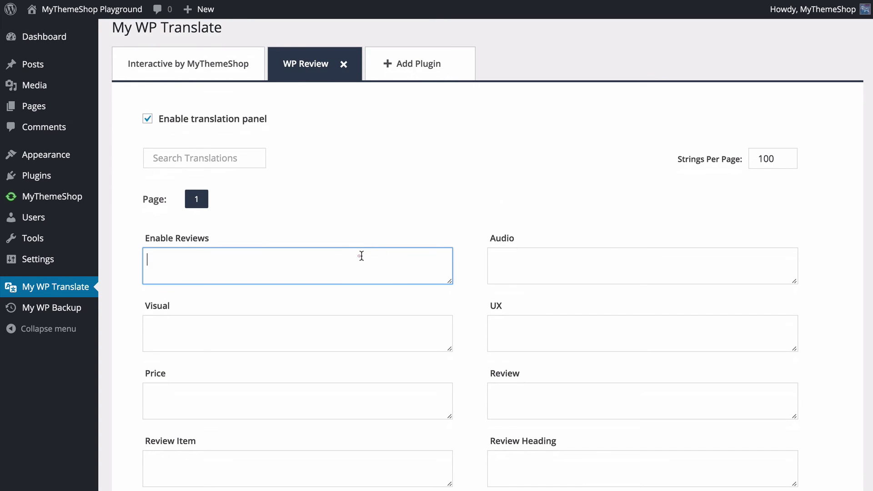
click(521, 270)
click(418, 336)
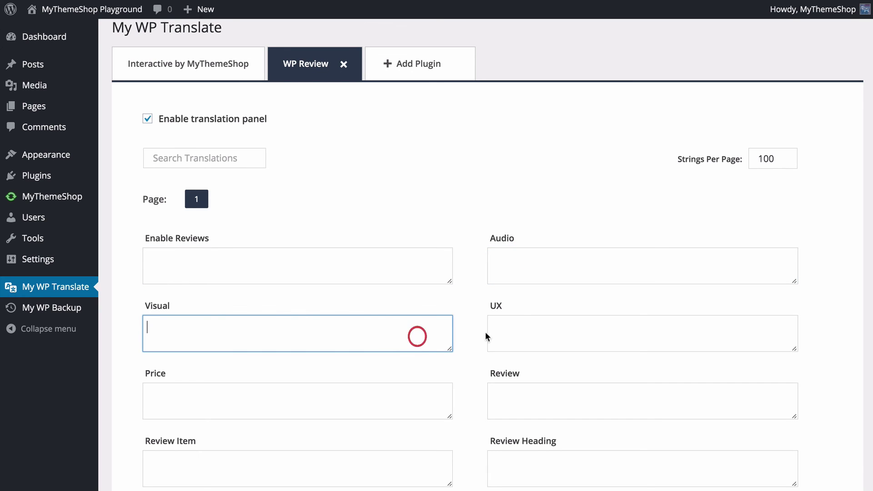
click(520, 329)
click(464, 262)
scroll(462, 233, down, 3)
scroll(461, 231, down, 20)
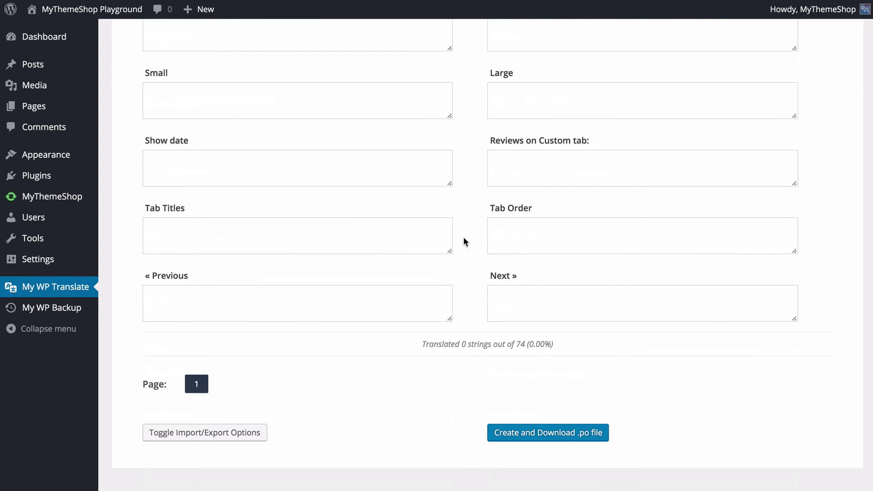
- Create and download the WP Review .po file from the Import/Export Options
click(201, 432)
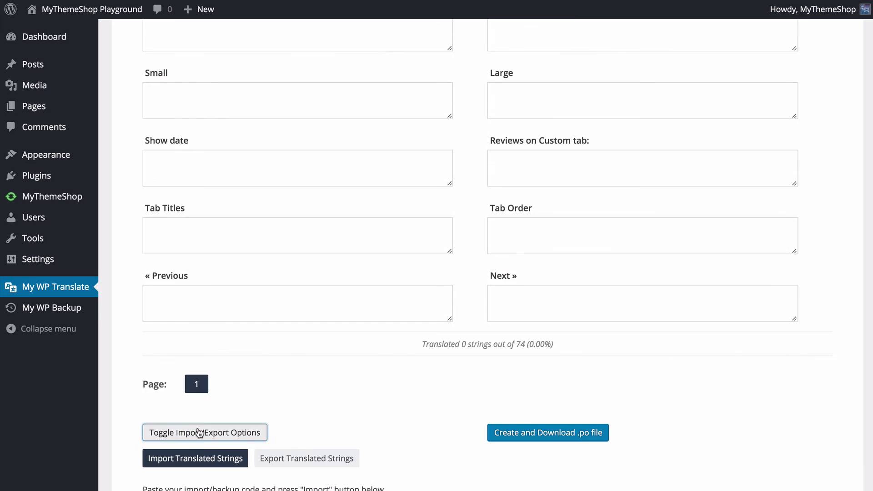
scroll(237, 369, down, 4)
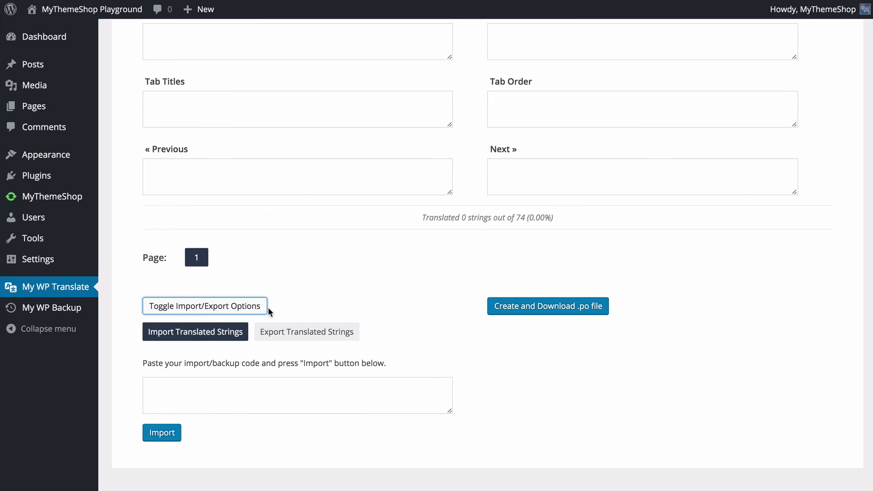
click(534, 313)
scroll(508, 318, up, 20)
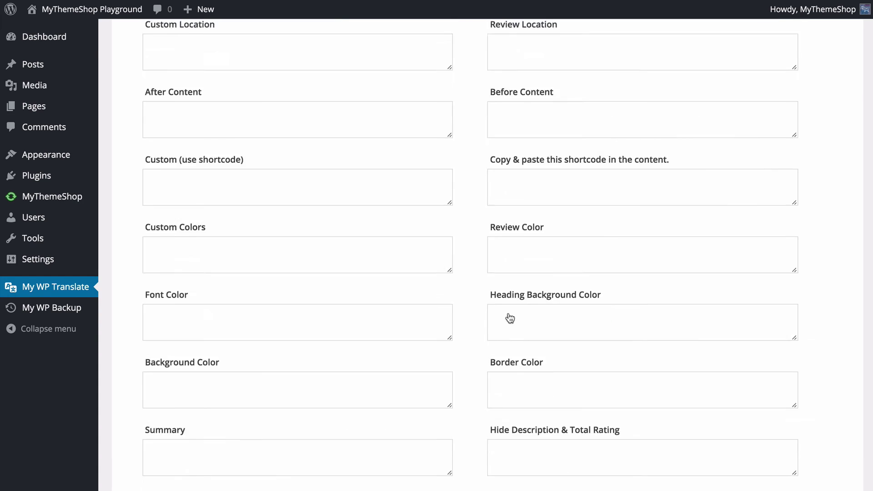
- Check the Add Plugin list, then delete the WP Review tab and confirm removing its translations
click(406, 74)
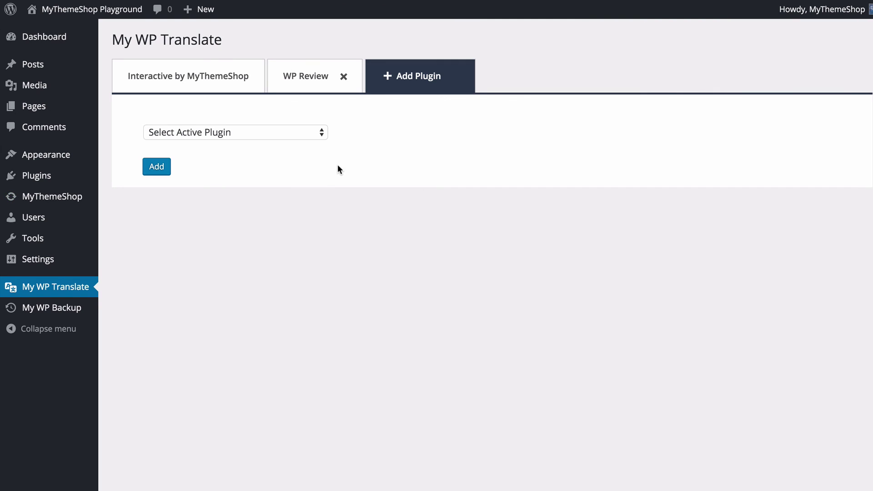
click(302, 132)
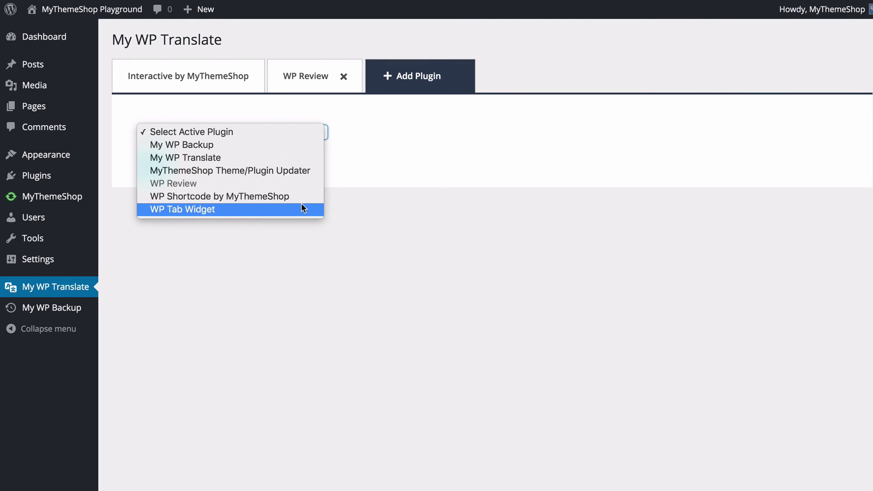
click(386, 147)
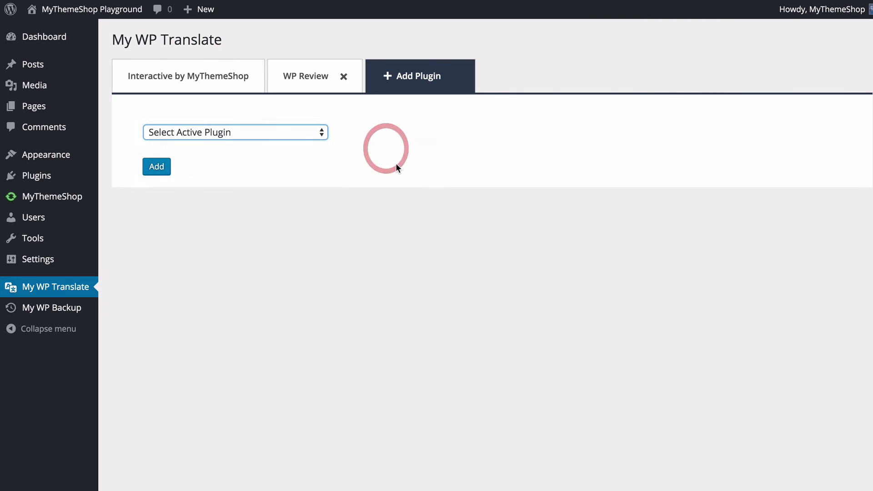
click(344, 76)
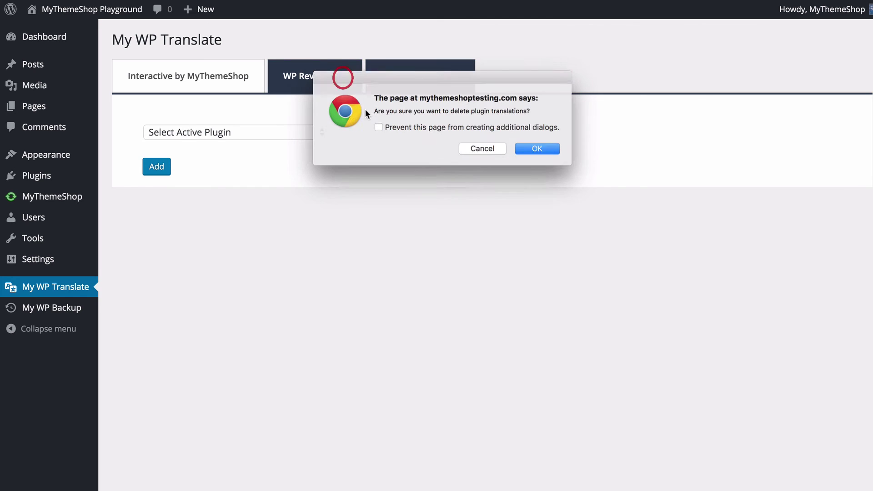
click(545, 151)
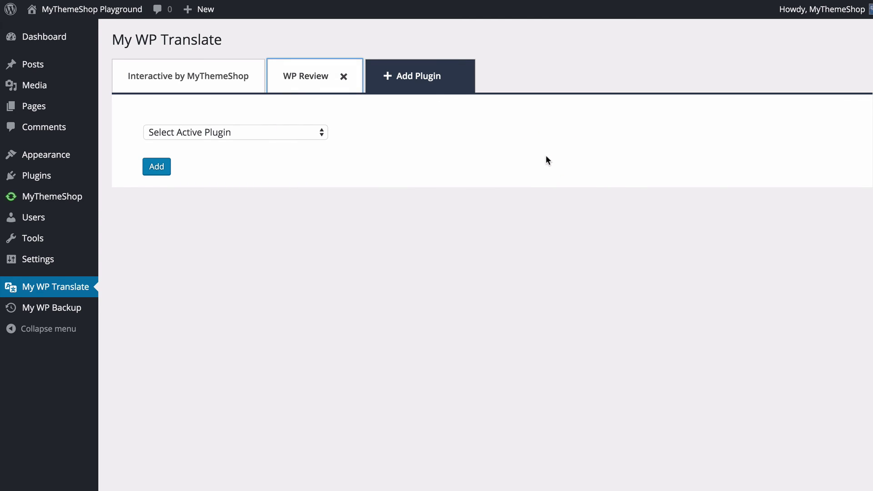
- Reopen the Interactive by MyThemeShop strings and check the French Error 404 and Please check your URL translations
click(214, 91)
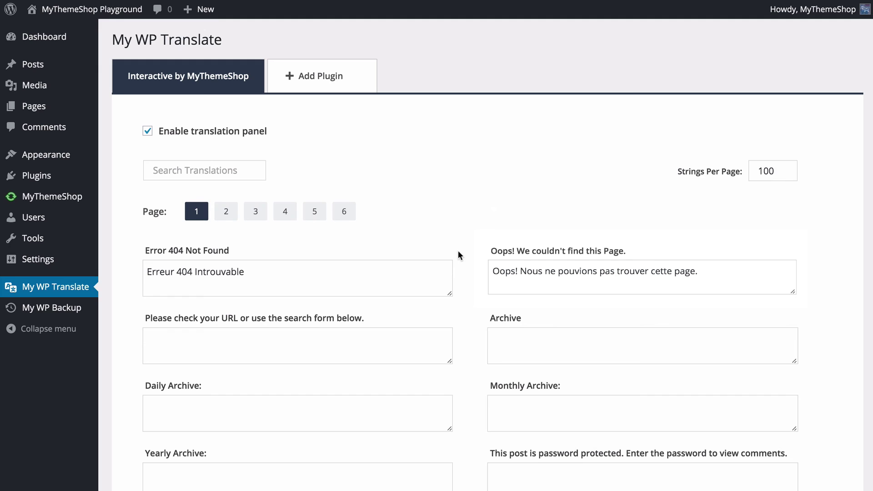
click(429, 267)
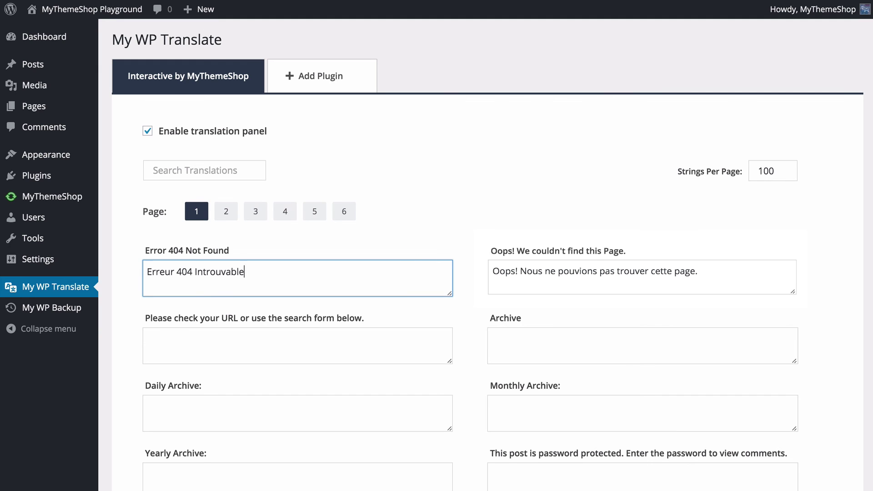
click(370, 337)
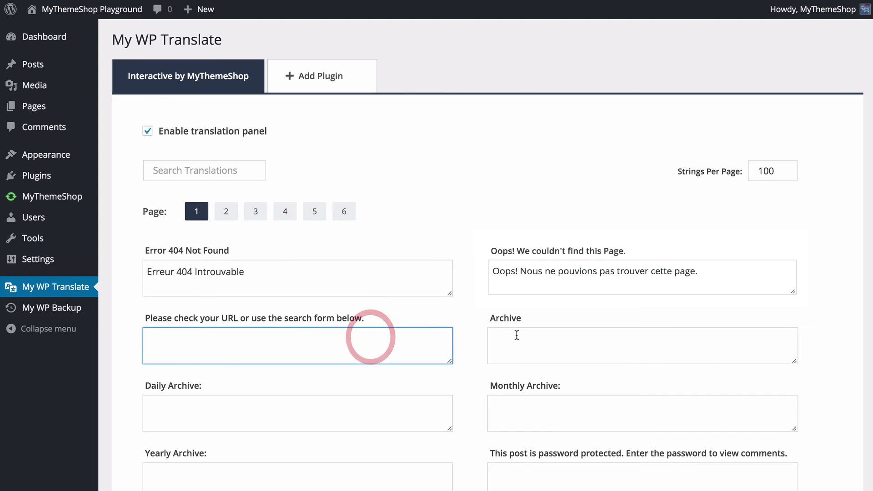